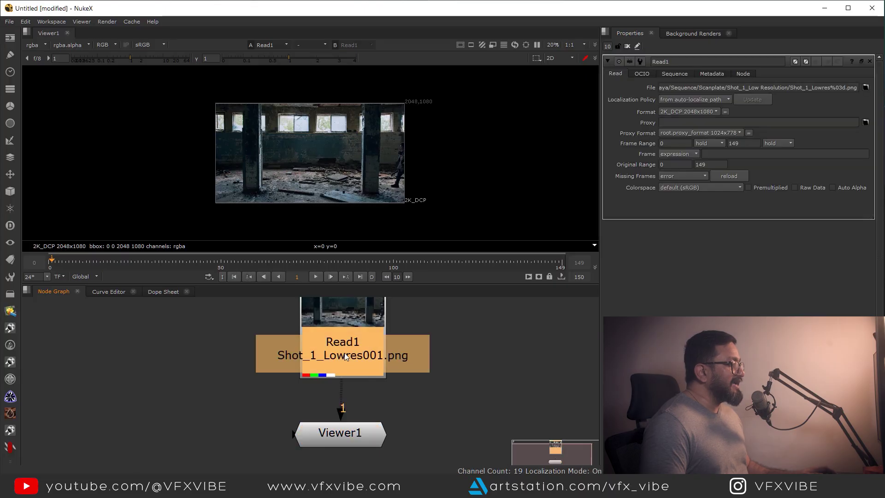
Step: Scrub the shot to frame 31 and review the available viewer process options
{"action": "middle_click_drag", "start_coordinate": [341, 184], "coordinate": [359, 179]}
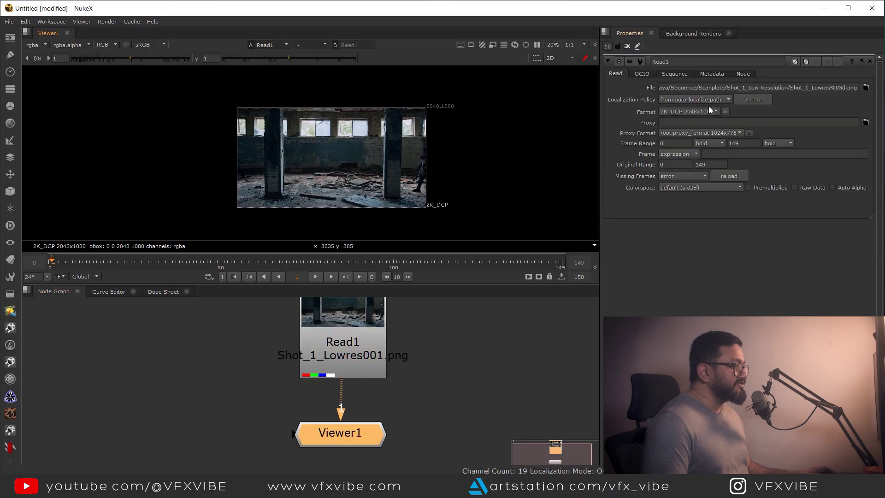
{"action": "left_click_drag", "start_coordinate": [150, 263], "coordinate": [155, 262]}
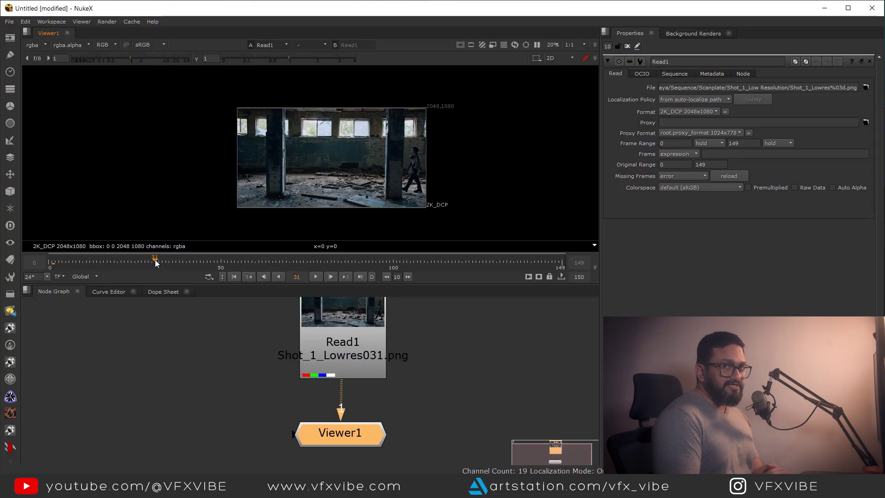
{"action": "left_click", "coordinate": [162, 45]}
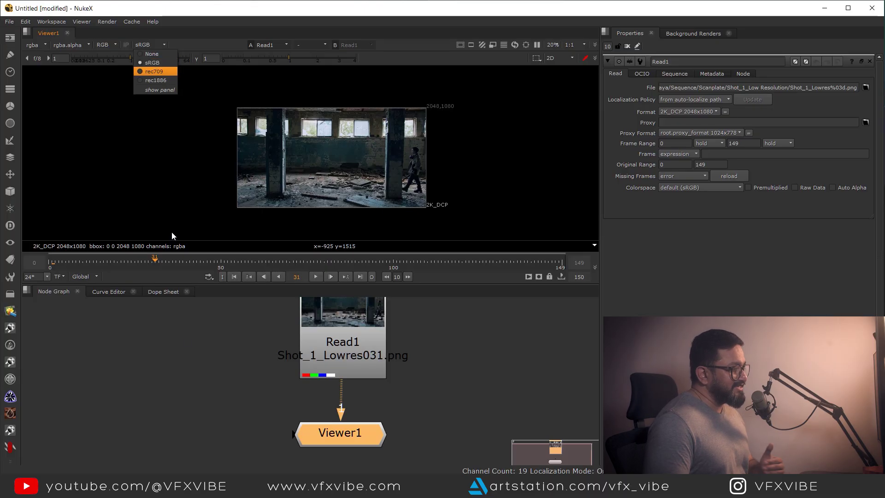
{"action": "left_click", "coordinate": [189, 386]}
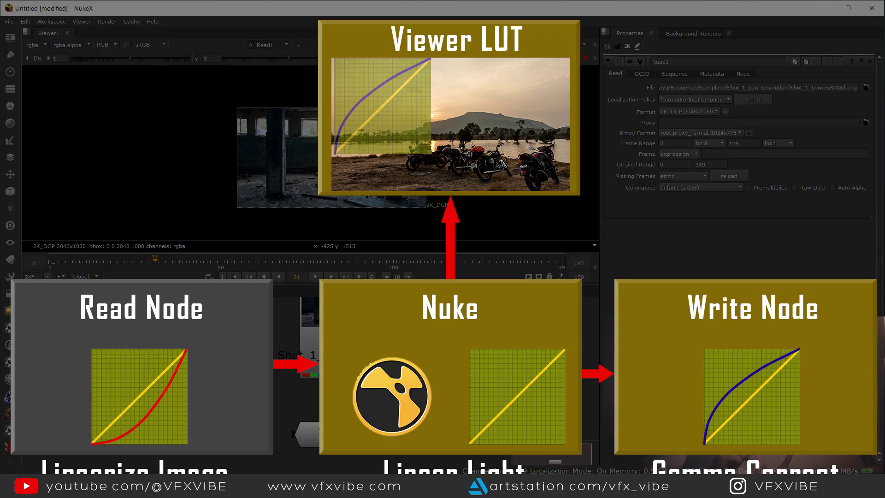
Step: Add a Write node after Read1, view its output, check its colorspace setting and place the node beside Read1
{"action": "middle_click_drag", "start_coordinate": [415, 378], "coordinate": [401, 360]}
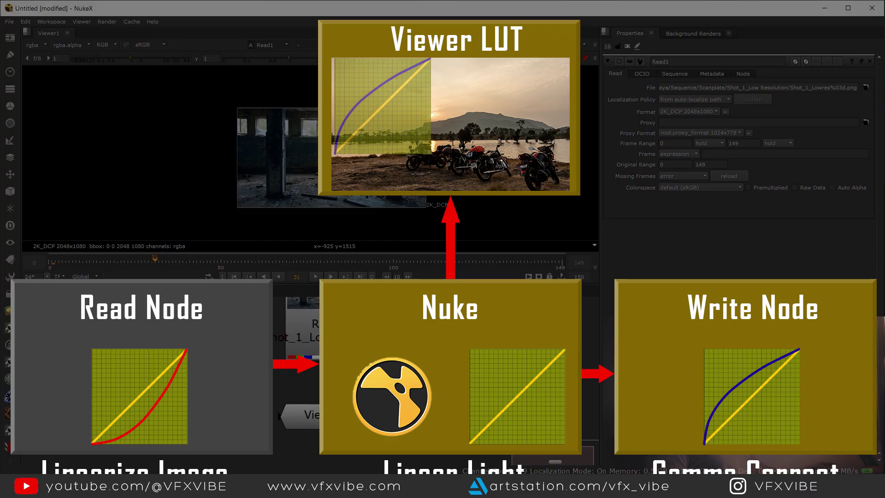
{"action": "key", "text": "w"}
{"action": "key", "text": "1"}
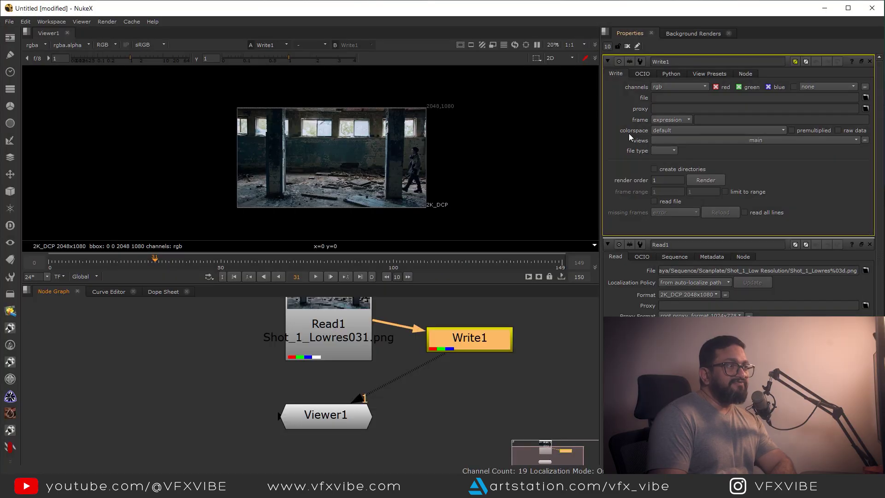
{"action": "left_click", "coordinate": [685, 131]}
{"action": "left_click", "coordinate": [686, 131]}
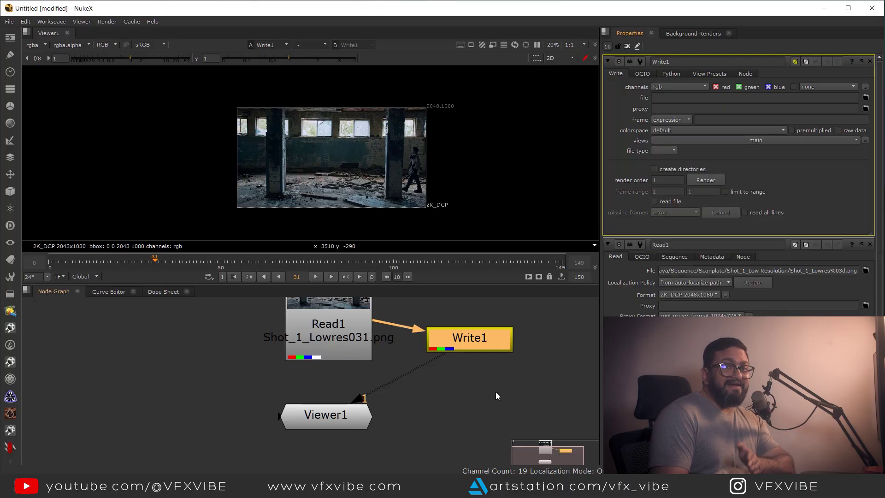
{"action": "left_click_drag", "start_coordinate": [480, 345], "coordinate": [488, 320]}
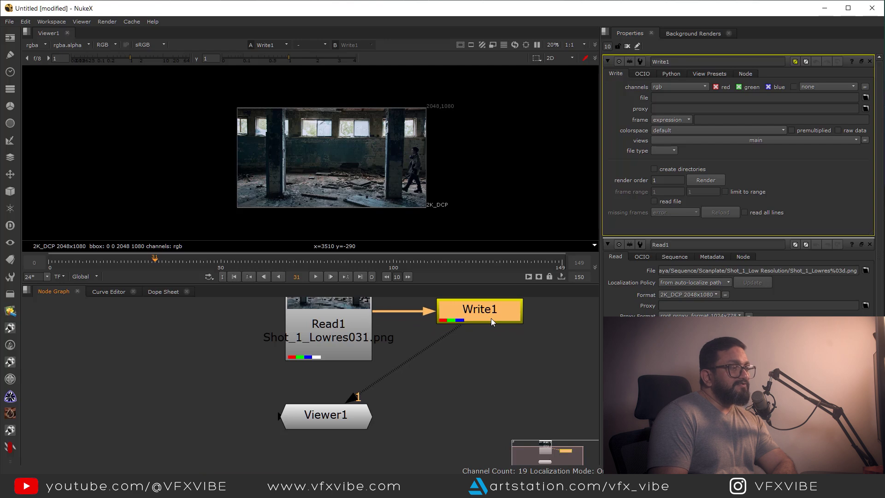
{"action": "middle_click_drag", "start_coordinate": [491, 318], "coordinate": [474, 368]}
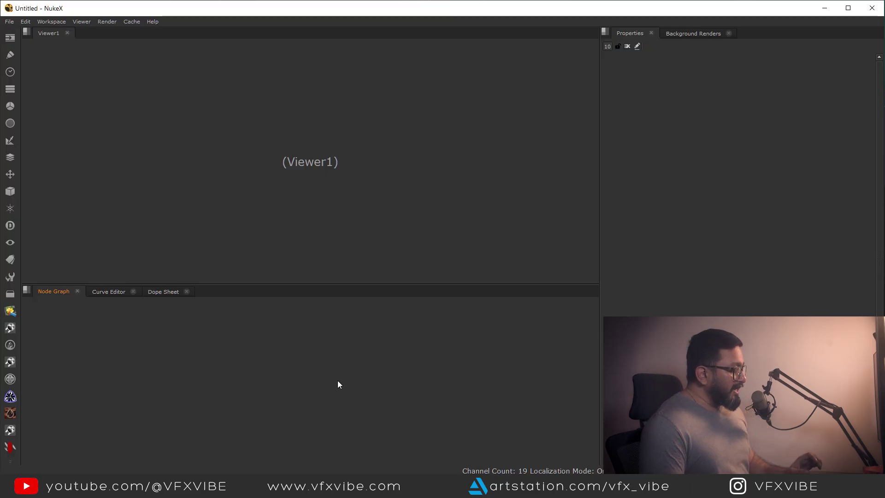
Step: Set the project's color management to OCIO with the aces_1.1 OCIO config
{"action": "left_click", "coordinate": [27, 21]}
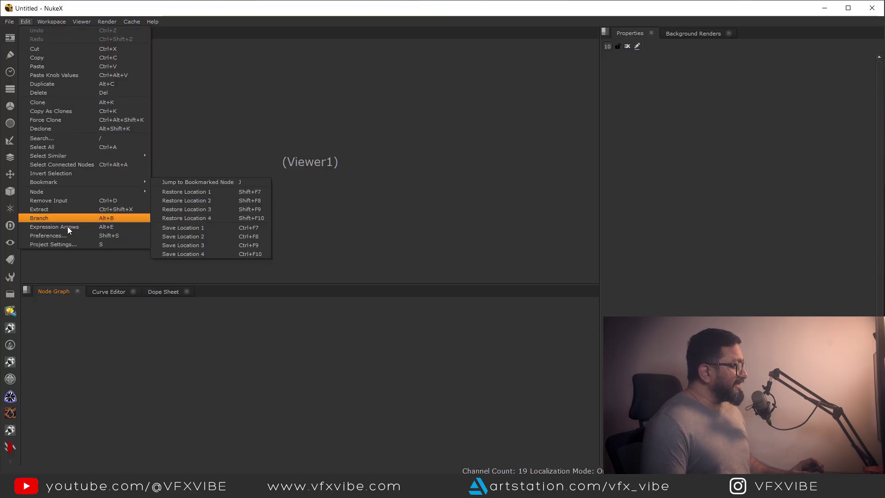
{"action": "left_click", "coordinate": [249, 385]}
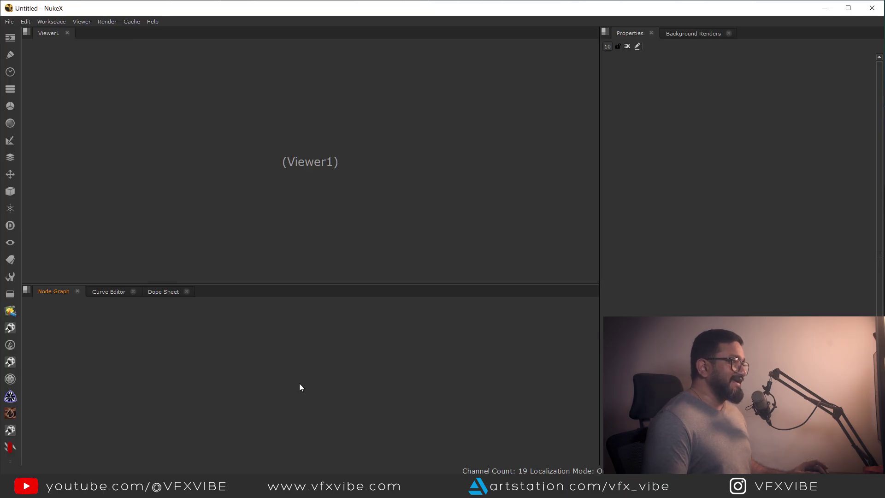
{"action": "key", "text": "s"}
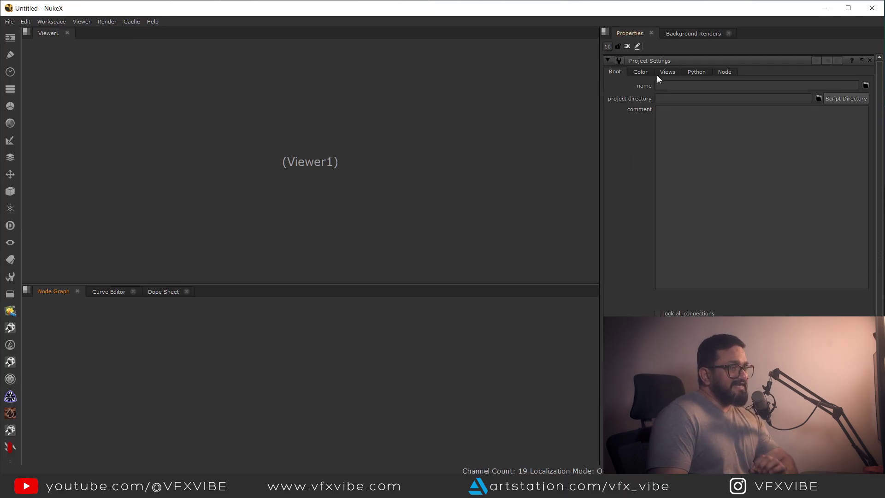
{"action": "left_click", "coordinate": [642, 72]}
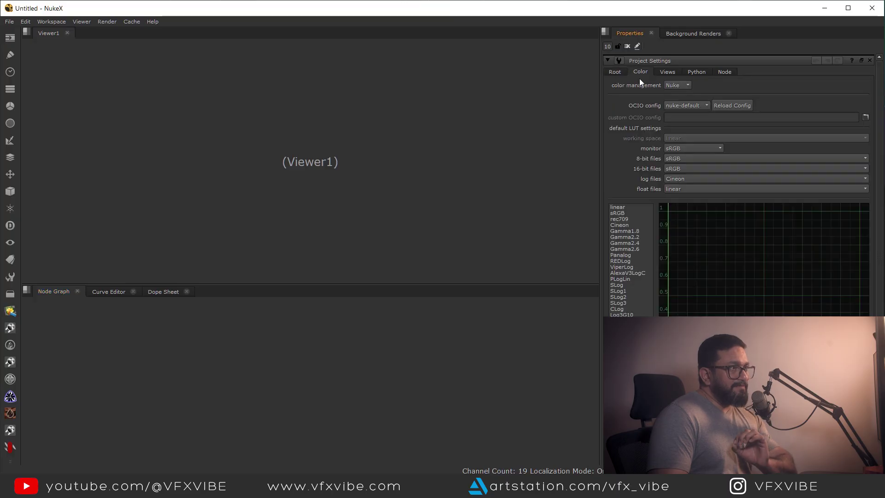
{"action": "left_click", "coordinate": [689, 86]}
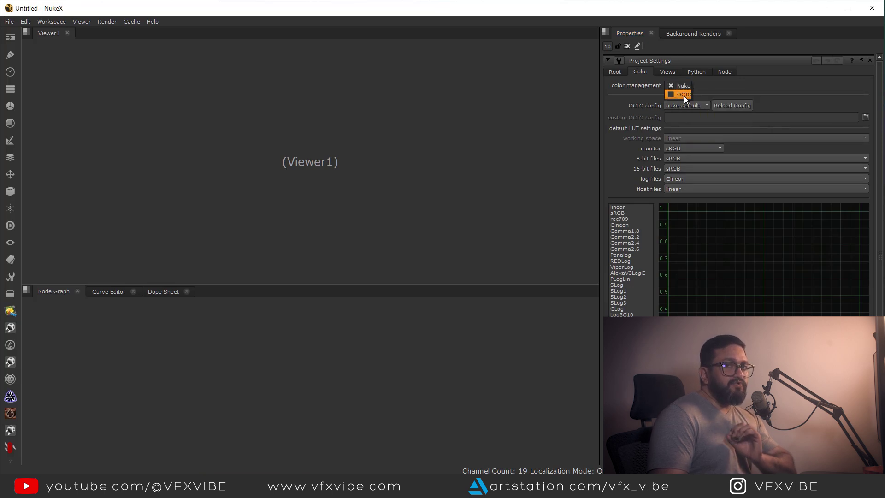
{"action": "left_click", "coordinate": [684, 95]}
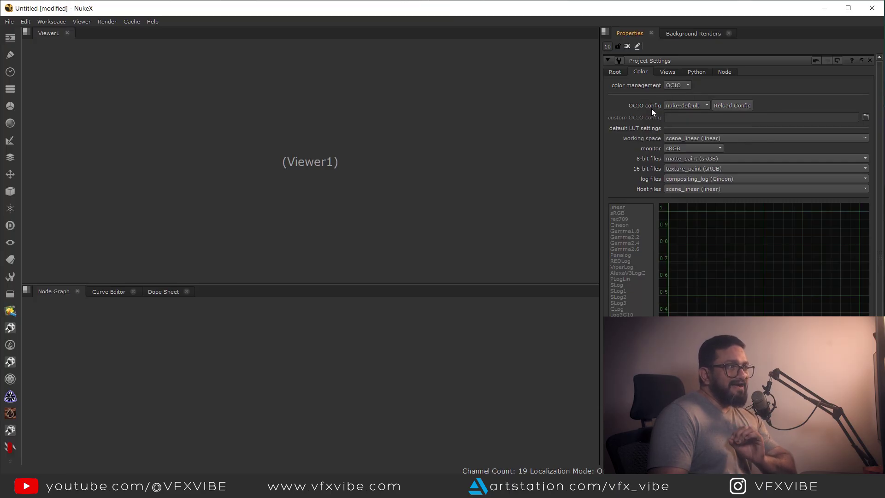
{"action": "left_click", "coordinate": [705, 106]}
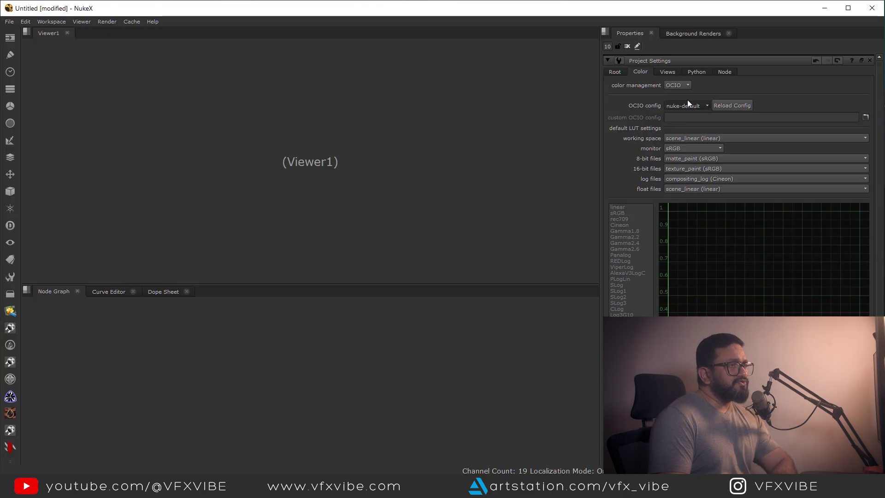
{"action": "left_click", "coordinate": [688, 99]}
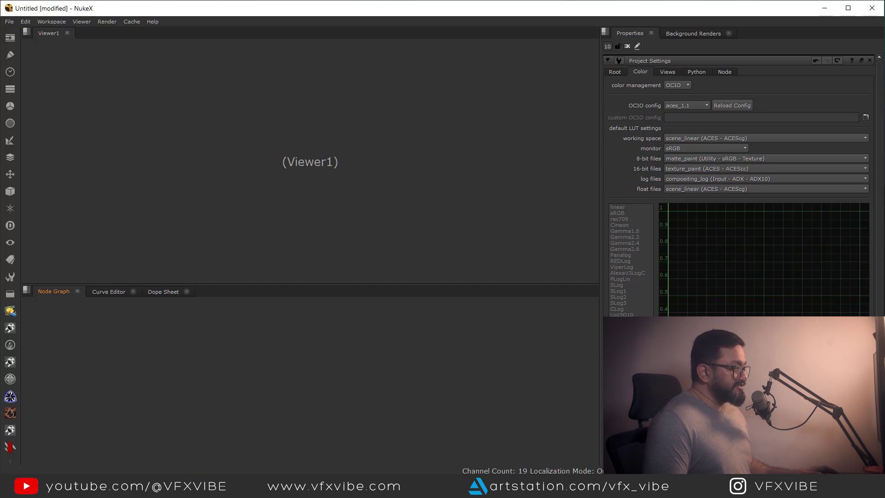
Step: Load the Shot_1_Lowres image sequence into the node graph, view it and place its Read node higher above Viewer1
{"action": "left_click_drag", "start_coordinate": [356, 372], "coordinate": [355, 372]}
{"action": "middle_click_drag", "start_coordinate": [391, 216], "coordinate": [357, 192]}
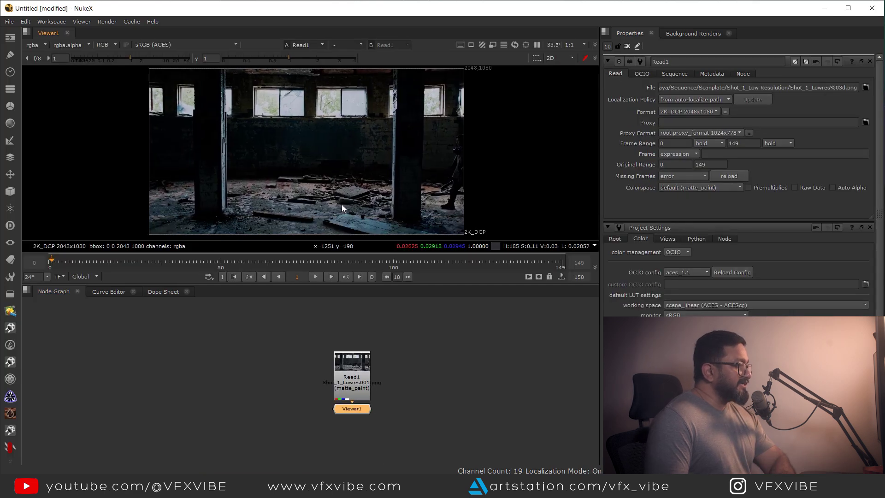
{"action": "scroll", "coordinate": [342, 204], "scroll_direction": "down", "scroll_amount": 1}
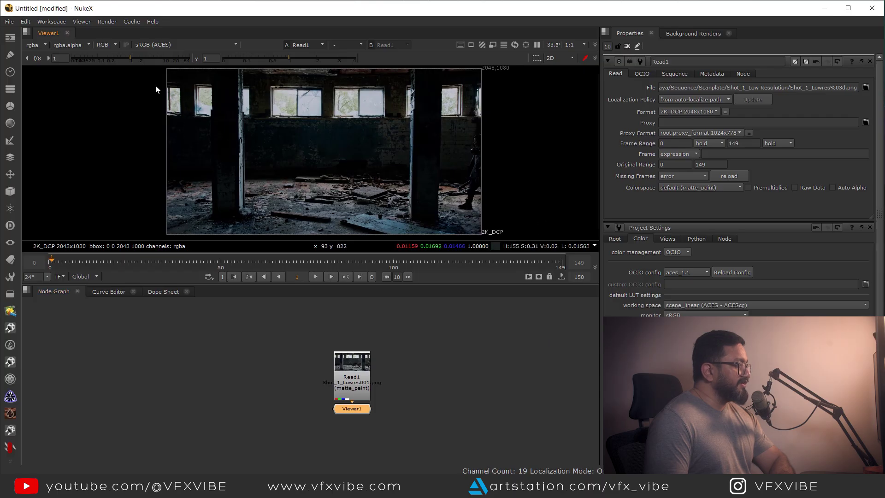
{"action": "left_click_drag", "start_coordinate": [364, 392], "coordinate": [364, 366]}
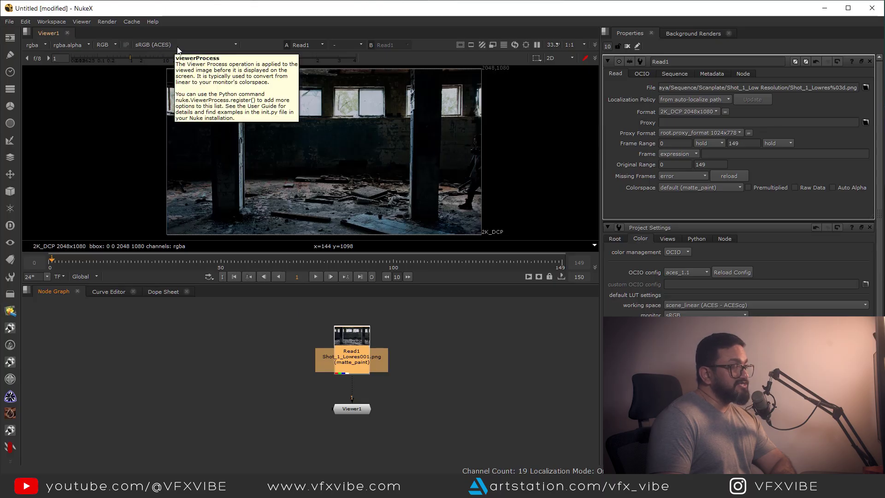
Step: Compare the shot under the DCDM, Rec.2020 and Rec.709 (ACES) viewer processes, and return the viewer to sRGB (ACES)
{"action": "left_click", "coordinate": [234, 46]}
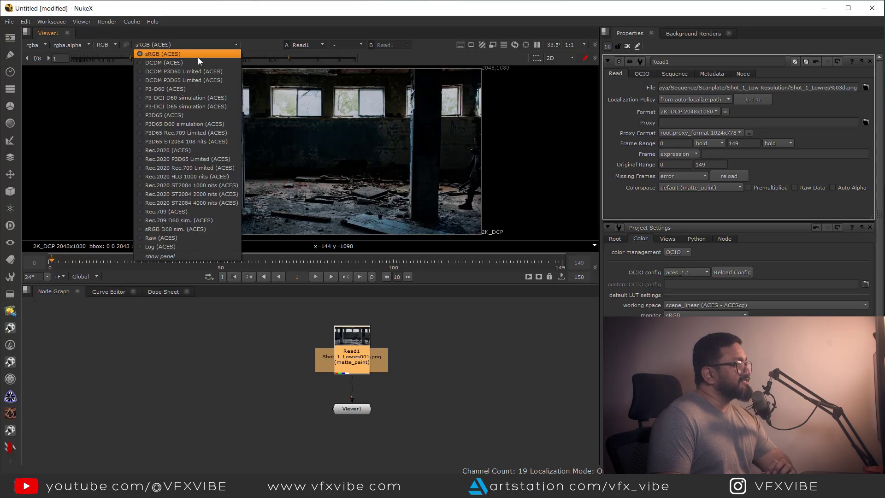
{"action": "left_click", "coordinate": [165, 62]}
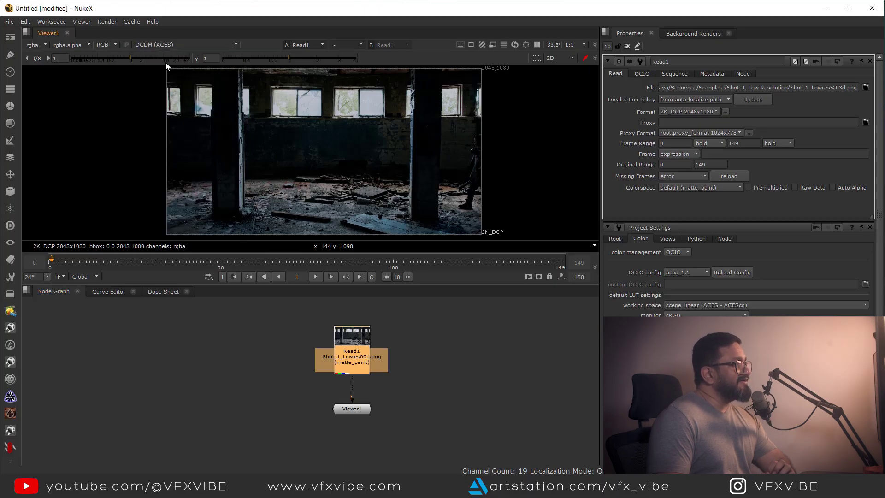
{"action": "left_click", "coordinate": [170, 44]}
{"action": "left_click", "coordinate": [164, 149]}
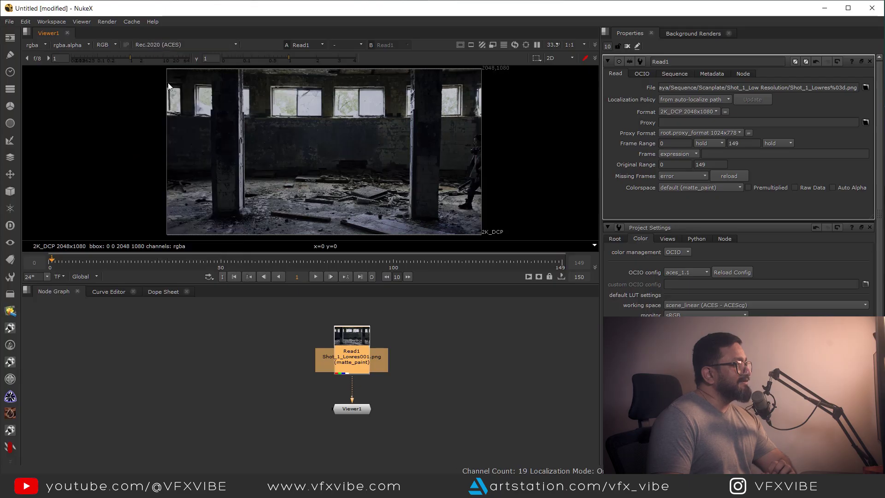
{"action": "left_click", "coordinate": [165, 44]}
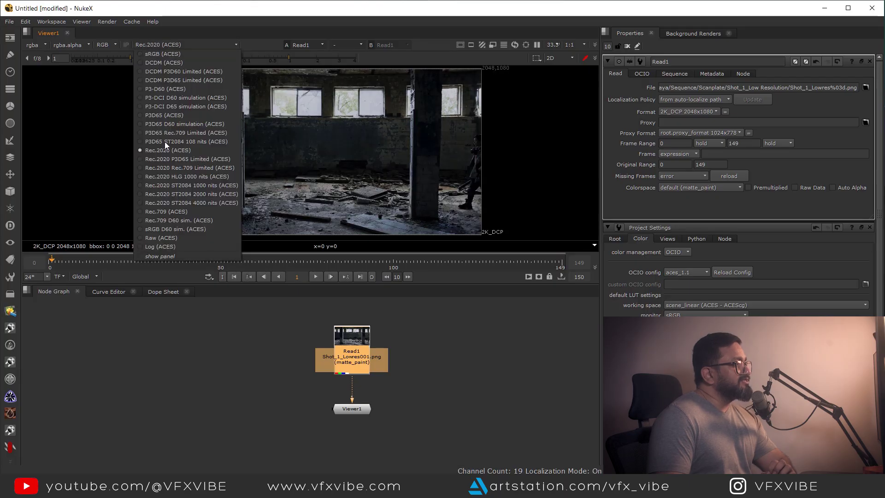
{"action": "left_click", "coordinate": [170, 210]}
{"action": "left_click", "coordinate": [164, 46]}
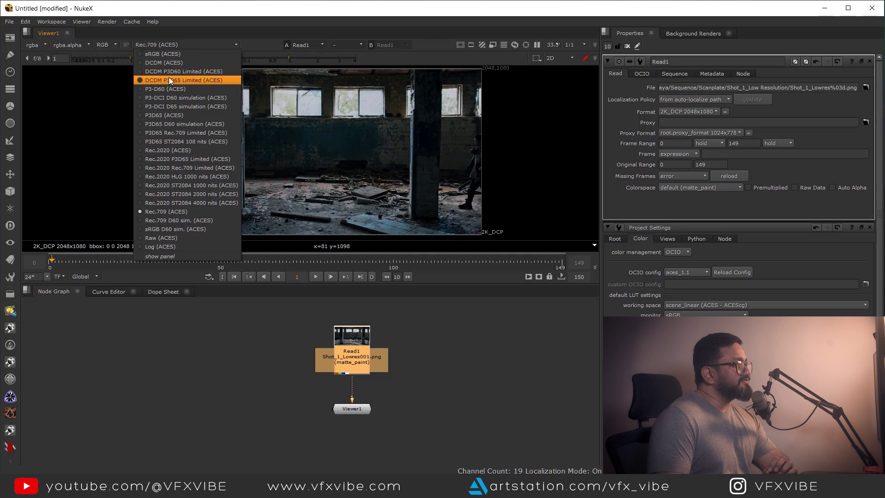
{"action": "left_click", "coordinate": [168, 52]}
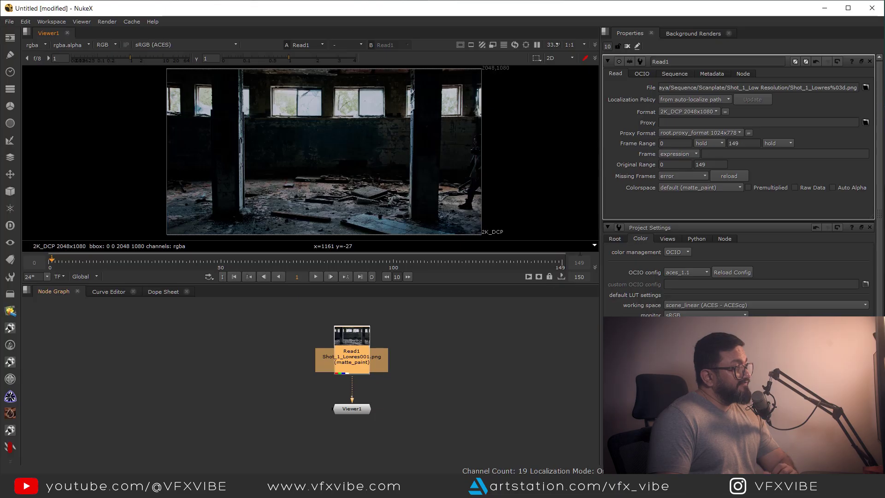
{"action": "left_click", "coordinate": [151, 44]}
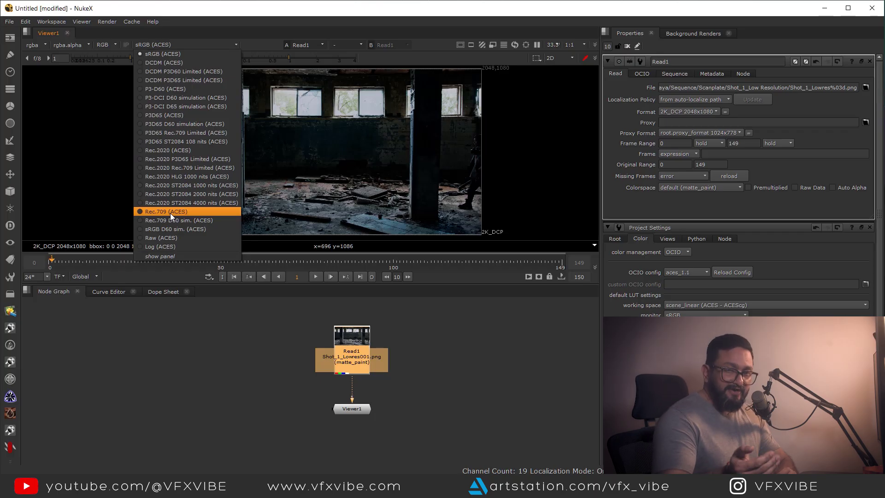
{"action": "left_click", "coordinate": [163, 53]}
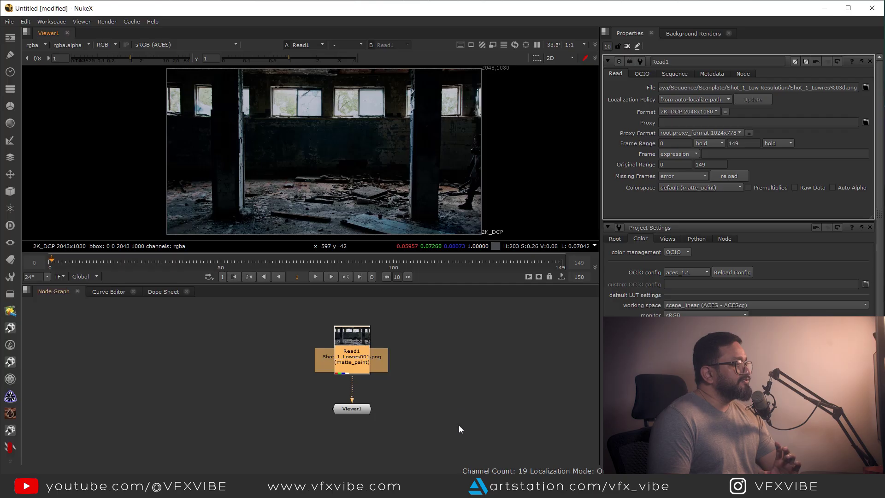
Step: Compare the original Shot_1_Lowres000.png in the image viewer app side by side with the NukeX viewer, and minimize the image
{"action": "left_click", "coordinate": [420, 418]}
{"action": "key", "text": "f"}
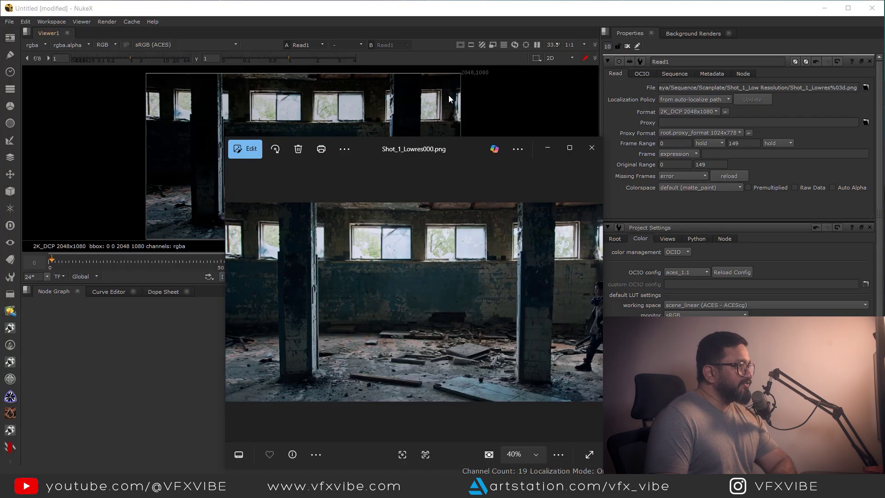
{"action": "left_click_drag", "start_coordinate": [459, 140], "coordinate": [696, 14]}
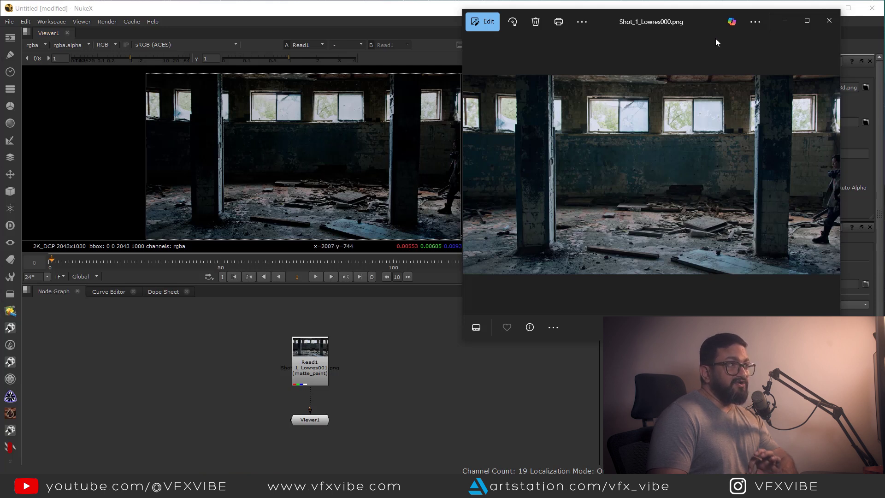
{"action": "left_click", "coordinate": [787, 21]}
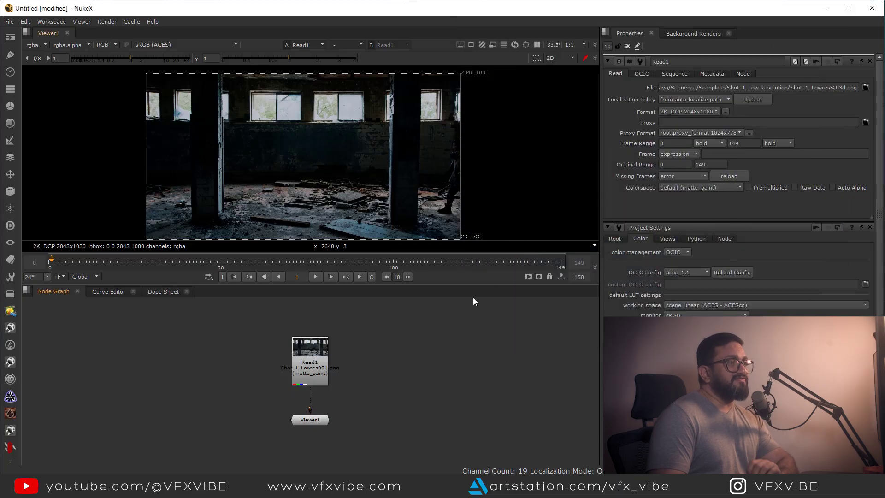
Step: Set the input colorspace of Read1 to Output - sRGB
{"action": "left_click", "coordinate": [312, 358]}
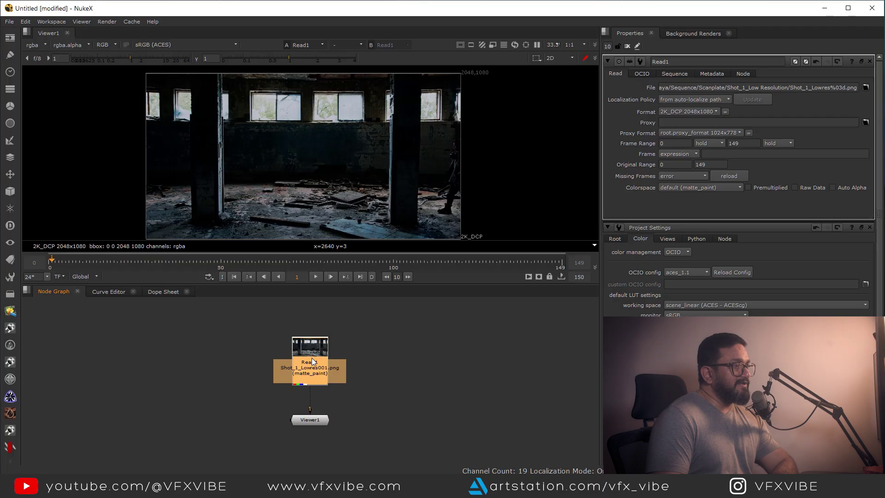
{"action": "left_click", "coordinate": [683, 188]}
{"action": "left_click", "coordinate": [682, 188]}
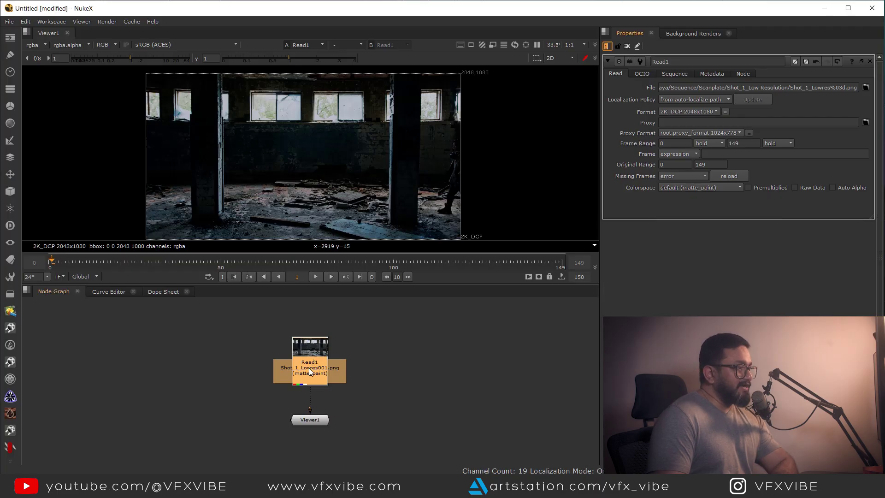
{"action": "left_click", "coordinate": [709, 189]}
{"action": "mouse_move", "coordinate": [712, 303]}
{"action": "mouse_move", "coordinate": [812, 303]}
{"action": "mouse_move", "coordinate": [797, 319]}
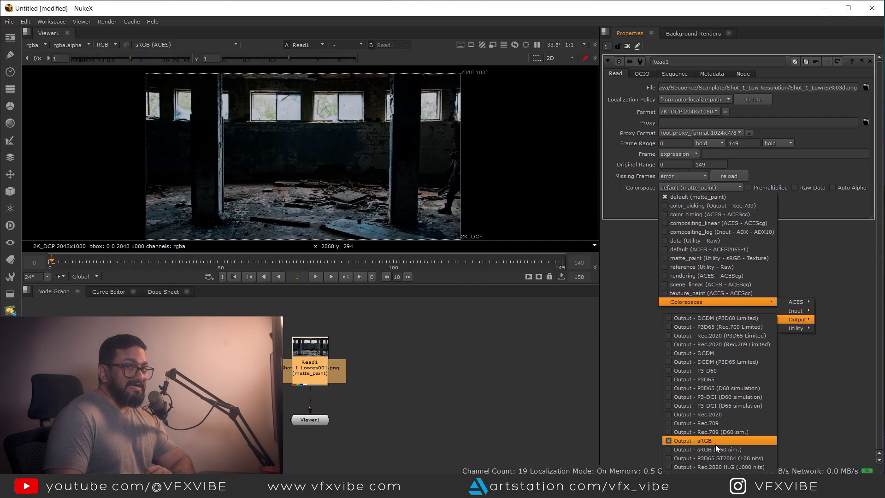
{"action": "left_click", "coordinate": [716, 445]}
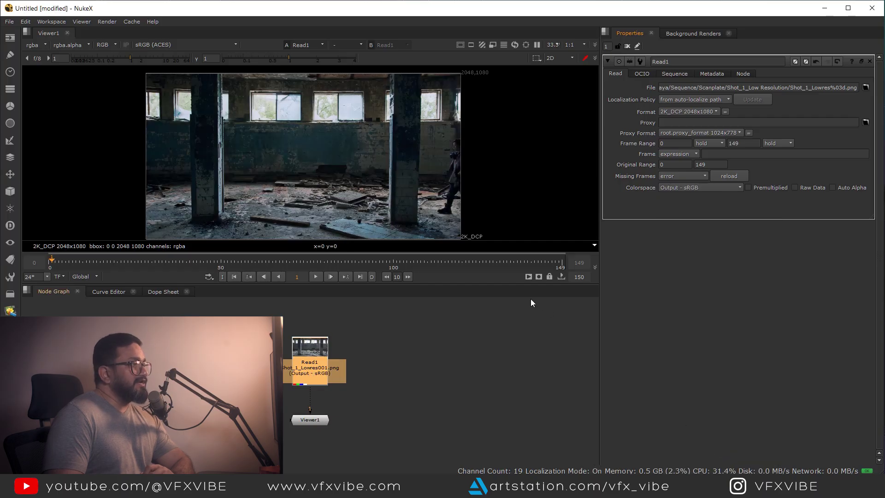
Step: Compare the original Shot_1_Lowres000.png in the image viewer app with the corrected NukeX view, and minimize the image
{"action": "key", "text": "alt+Tab"}
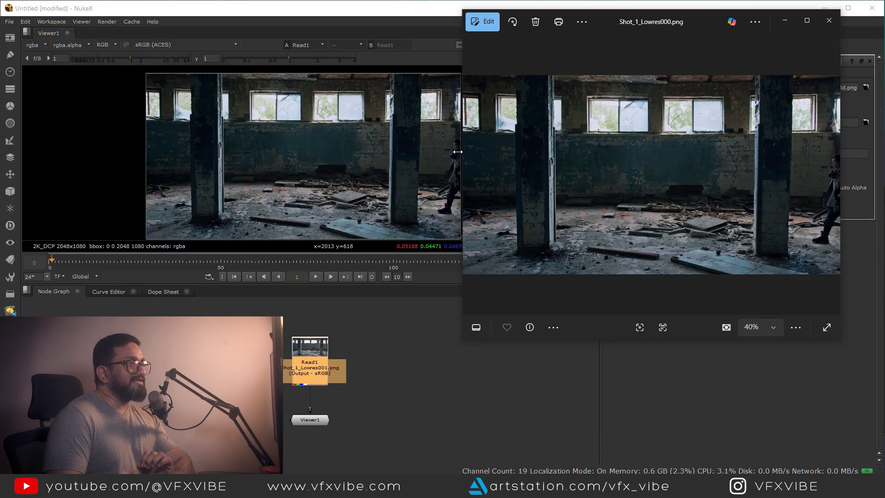
{"action": "left_click", "coordinate": [780, 22]}
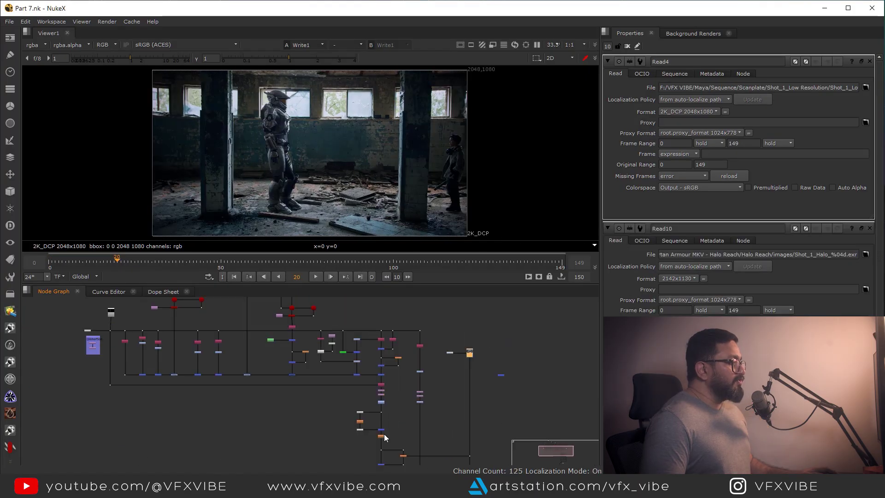
Step: View the result of the Merge20 node near the end of the Part 7.nk node tree
{"action": "scroll", "coordinate": [384, 433], "scroll_direction": "down", "scroll_amount": 1}
{"action": "middle_click_drag", "start_coordinate": [373, 412], "coordinate": [383, 328]}
{"action": "scroll", "coordinate": [358, 356], "scroll_direction": "up", "scroll_amount": 1}
{"action": "middle_click_drag", "start_coordinate": [400, 451], "coordinate": [382, 374]}
{"action": "left_click", "coordinate": [390, 404]}
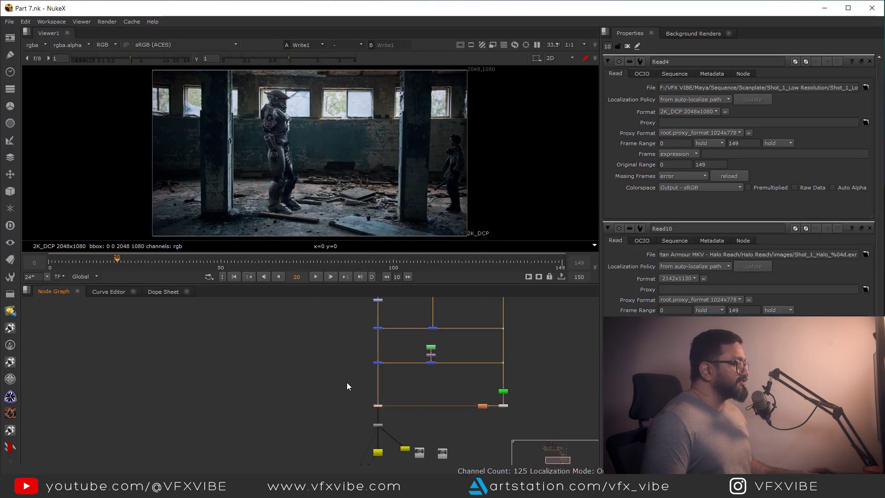
{"action": "scroll", "coordinate": [346, 382], "scroll_direction": "up", "scroll_amount": 2}
{"action": "key", "text": "1"}
{"action": "middle_click_drag", "start_coordinate": [289, 178], "coordinate": [301, 214]}
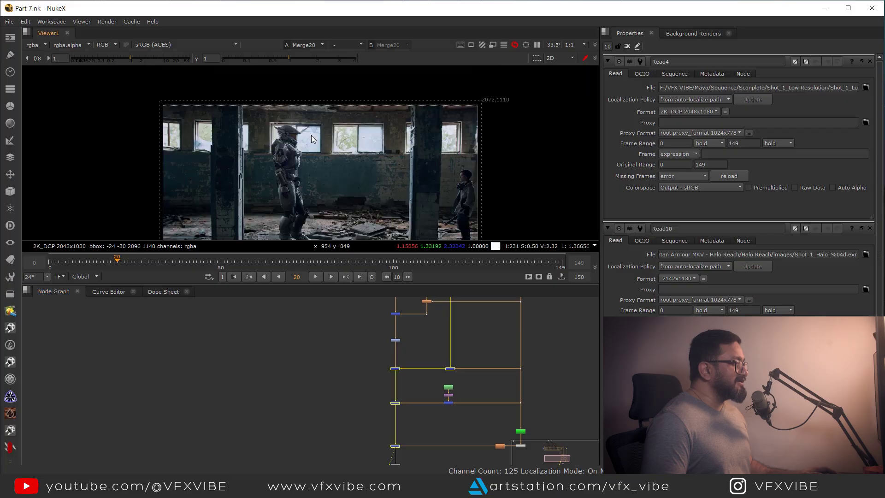
Step: Inspect the input colorspace of the Halo EXR render in Read10 and of the Shot_1_Lowres plate in Read4
{"action": "scroll", "coordinate": [303, 365], "scroll_direction": "up", "scroll_amount": 5}
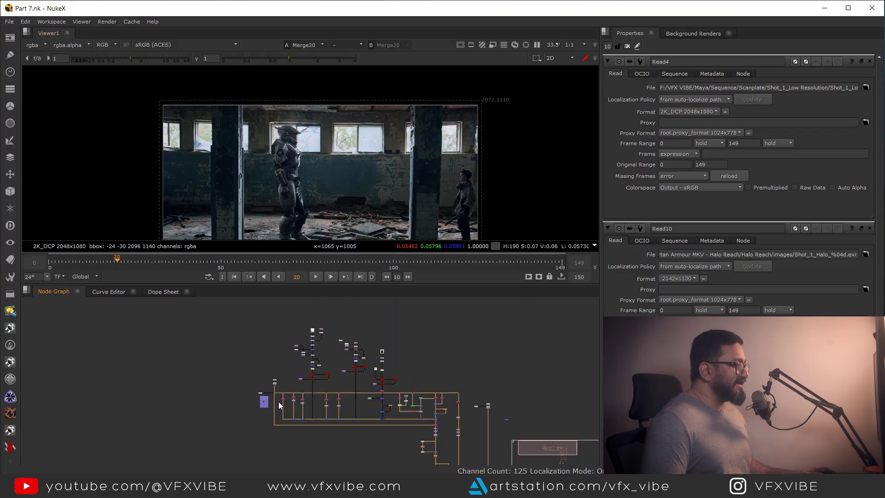
{"action": "scroll", "coordinate": [292, 400], "scroll_direction": "up", "scroll_amount": 3}
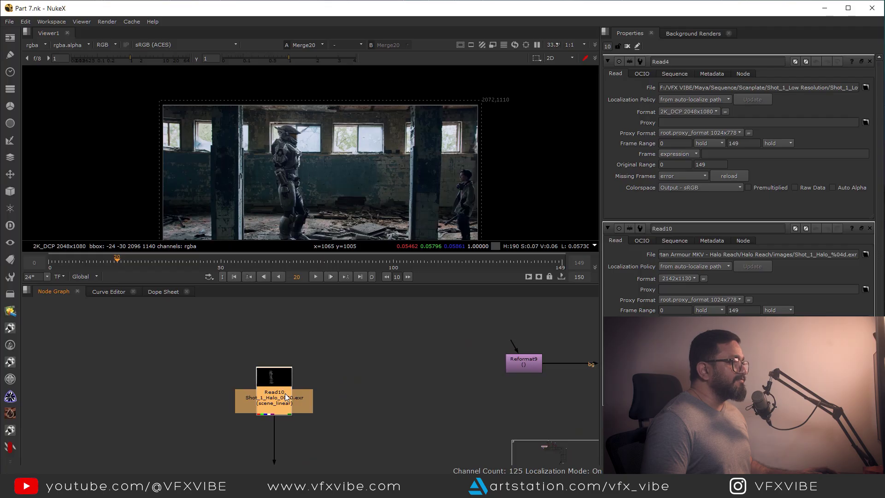
{"action": "key", "text": "Return"}
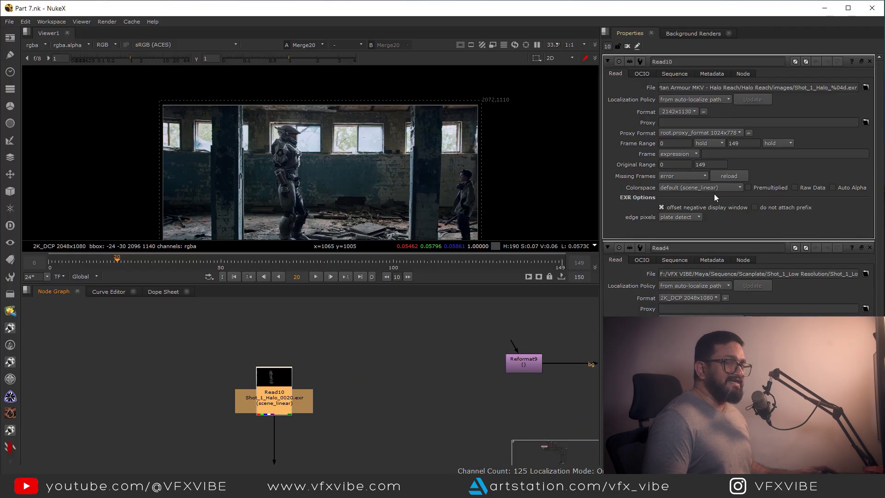
{"action": "scroll", "coordinate": [424, 419], "scroll_direction": "down", "scroll_amount": 5}
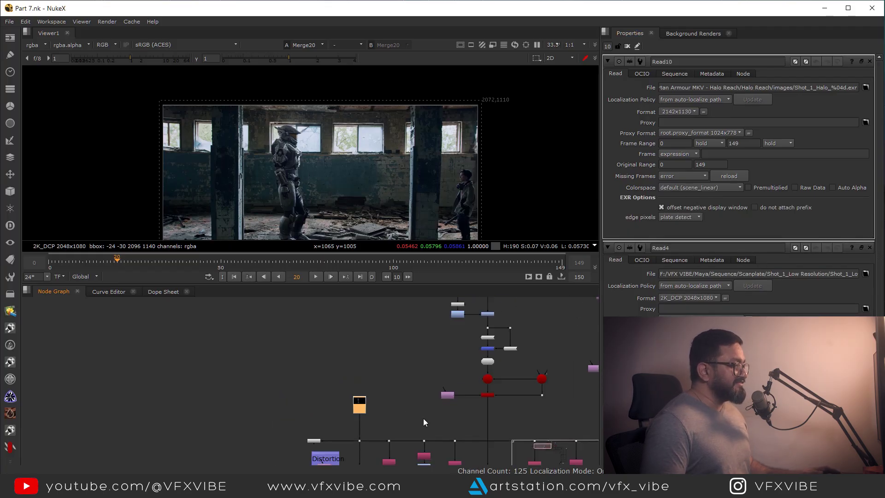
{"action": "scroll", "coordinate": [370, 328], "scroll_direction": "up", "scroll_amount": 5}
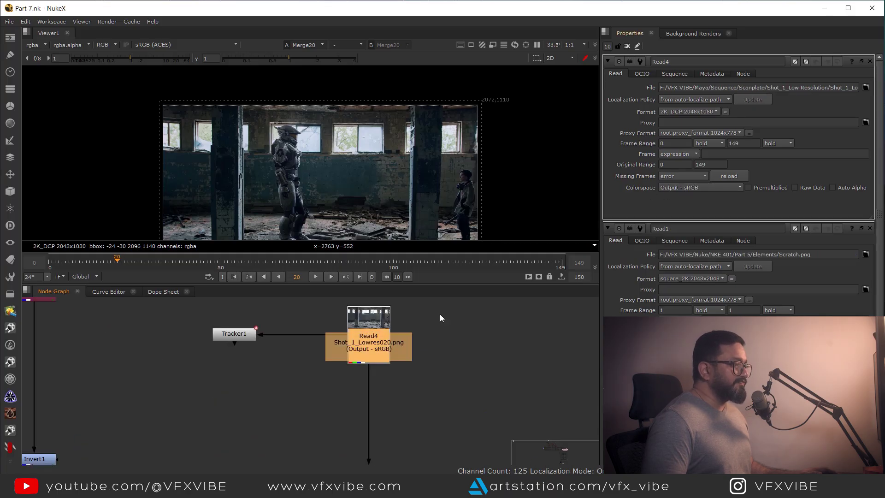
{"action": "scroll", "coordinate": [441, 318], "scroll_direction": "down", "scroll_amount": 5}
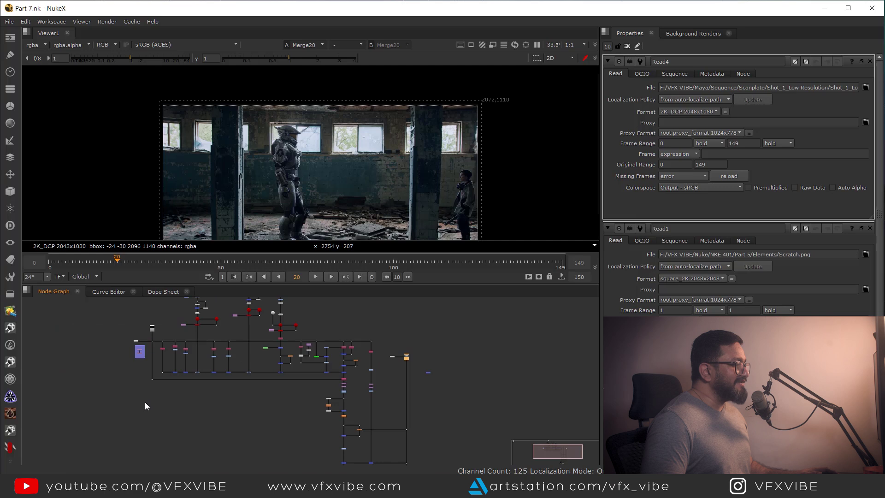
Step: Move the existing Write1 and Write2 nodes and the rendered Read nodes aside, clearing the space below apVignette
{"action": "scroll", "coordinate": [339, 395], "scroll_direction": "up", "scroll_amount": 8}
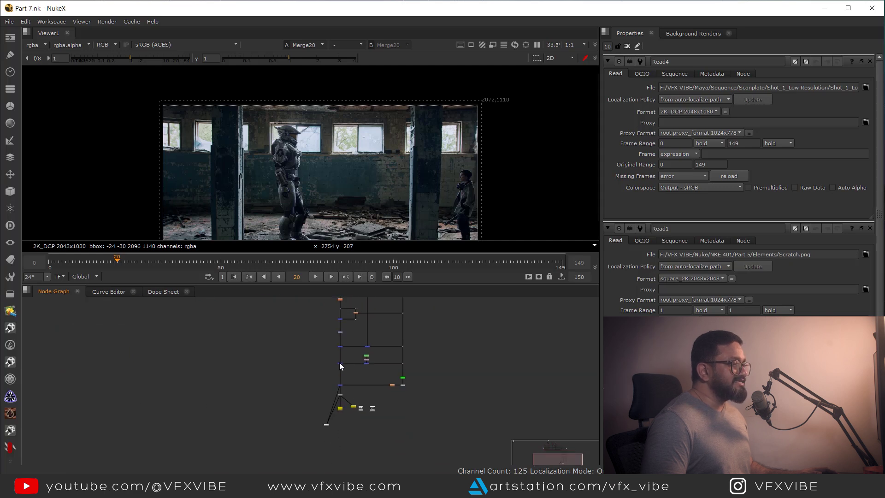
{"action": "middle_click_drag", "start_coordinate": [342, 415], "coordinate": [343, 347]}
{"action": "left_click_drag", "start_coordinate": [267, 371], "coordinate": [357, 413]}
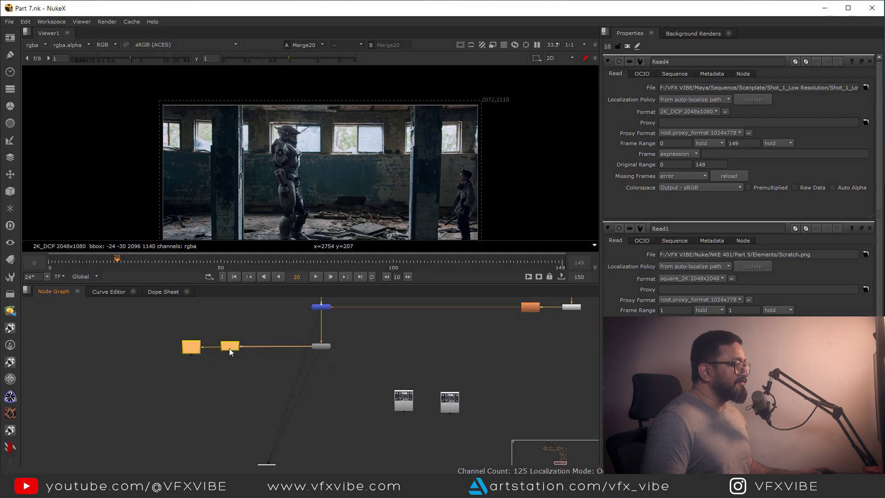
{"action": "middle_click_drag", "start_coordinate": [229, 348], "coordinate": [205, 346]}
{"action": "left_click_drag", "start_coordinate": [343, 372], "coordinate": [403, 413]}
Step: Add a Write node below apVignette and set its output file to Rendering_####.png in the Correct Output LUT folder
{"action": "scroll", "coordinate": [309, 376], "scroll_direction": "up", "scroll_amount": 3}
{"action": "left_click", "coordinate": [311, 383]}
{"action": "key", "text": "w"}
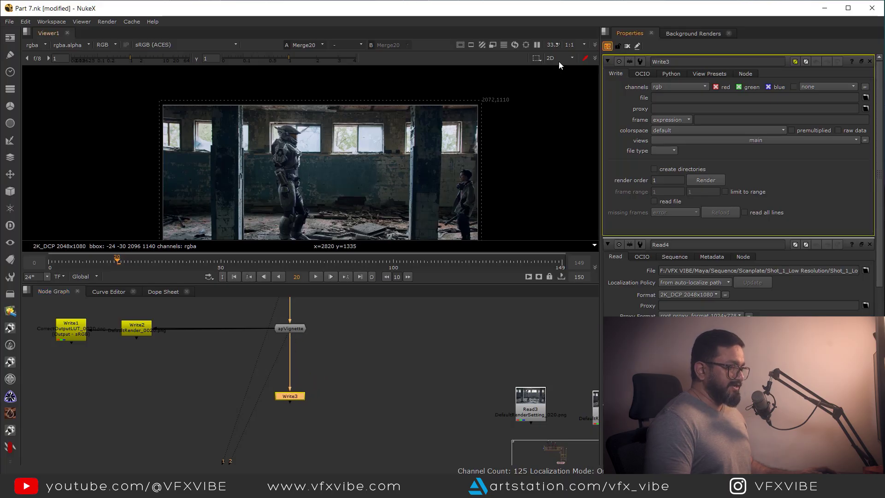
{"action": "type", "text": "1"}
{"action": "key", "text": "Return"}
{"action": "scroll", "coordinate": [313, 400], "scroll_direction": "up", "scroll_amount": 3}
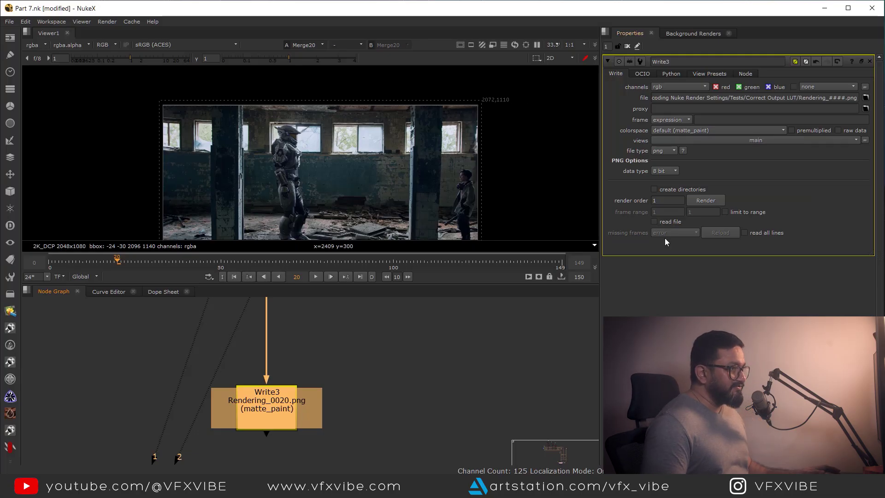
Step: View the Write3 node and set its output colorspace to Output - sRGB
{"action": "left_click", "coordinate": [267, 411]}
{"action": "key", "text": "1"}
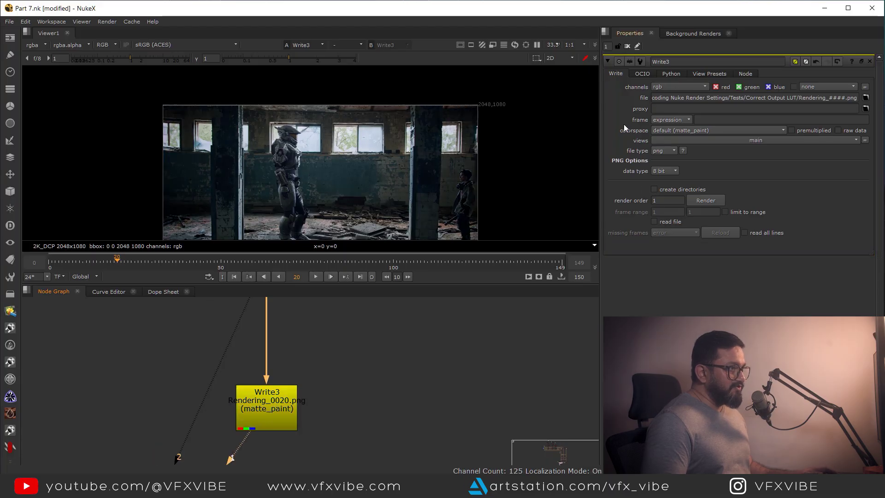
{"action": "left_click", "coordinate": [684, 131]}
{"action": "mouse_move", "coordinate": [727, 244]}
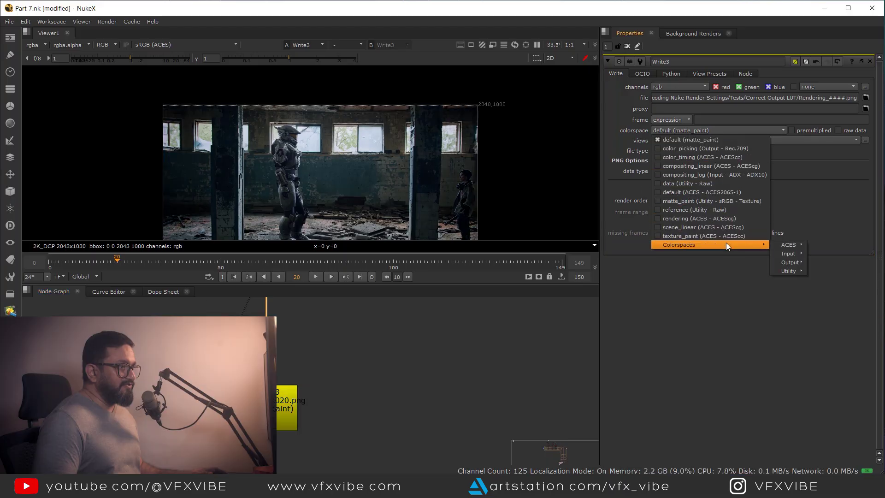
{"action": "mouse_move", "coordinate": [796, 262]}
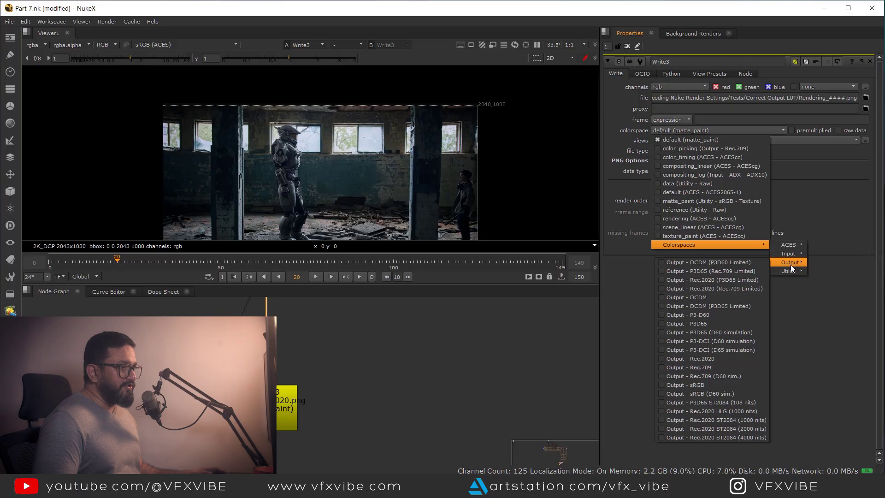
{"action": "left_click", "coordinate": [704, 385]}
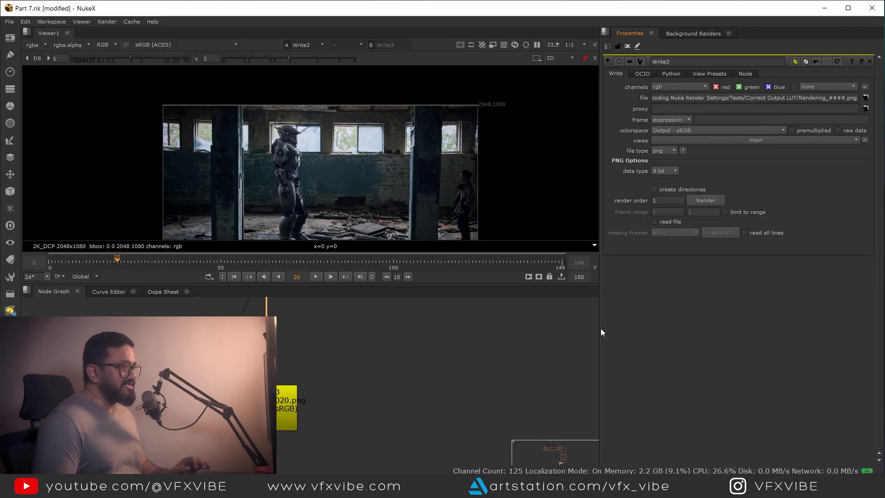